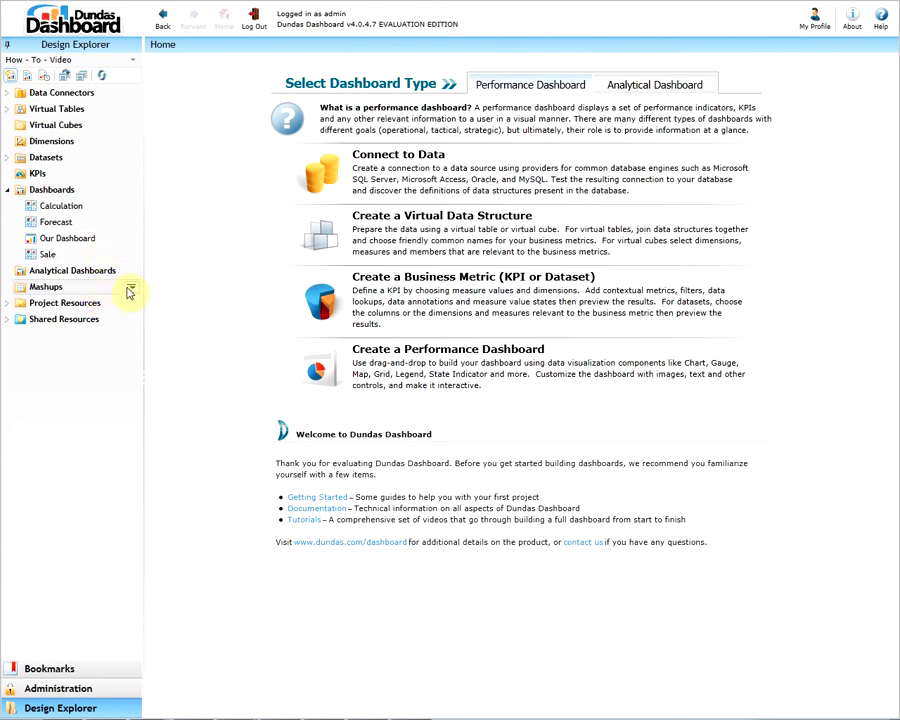
# Create a mashup named 'our mashup' in the Mashups folder and open it.
pyautogui.click(131, 288)
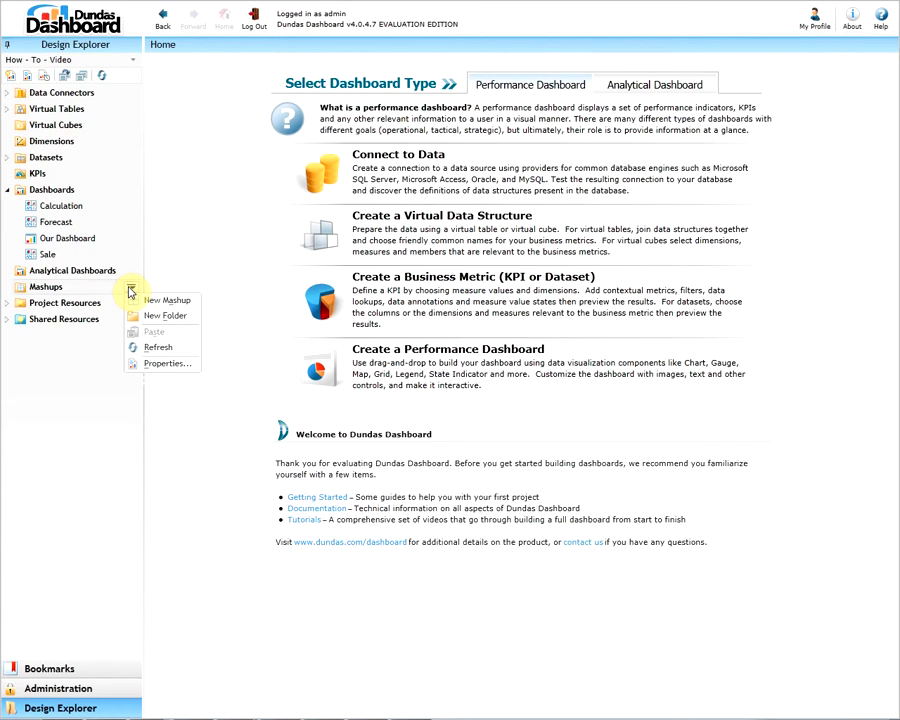
pyautogui.click(152, 301)
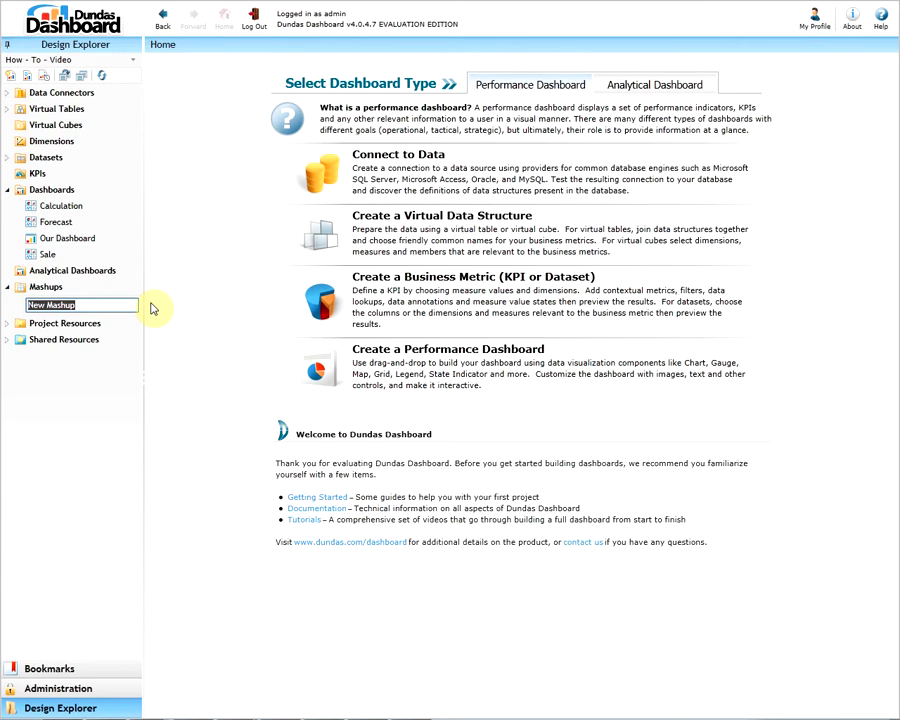
pyautogui.write('our mashup')
pyautogui.press('Return')
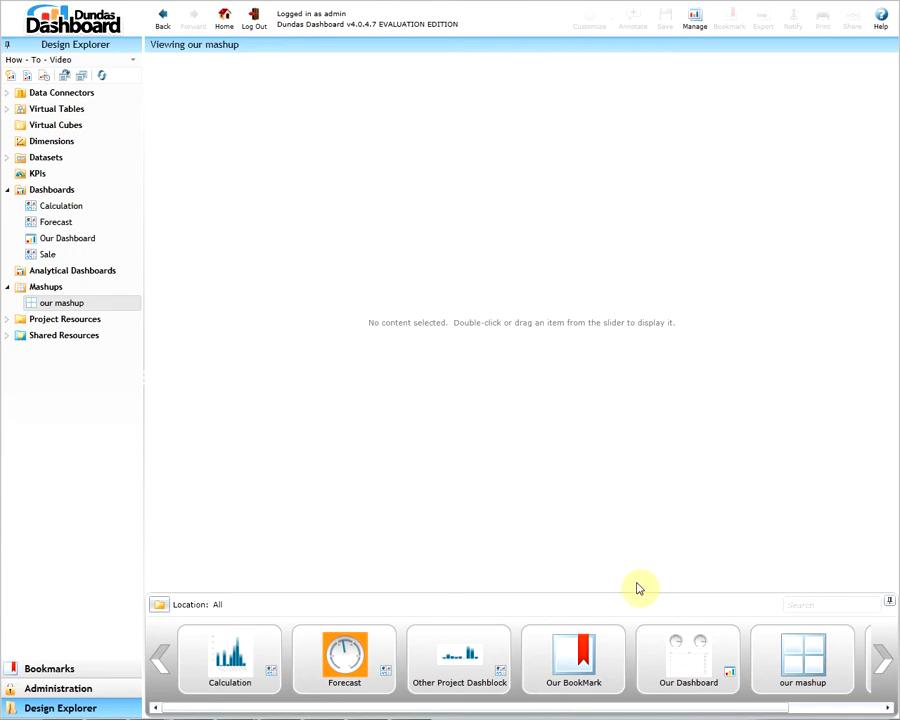
# Set the item location to the How - To - Video project so only its items are offered.
pyautogui.click(160, 605)
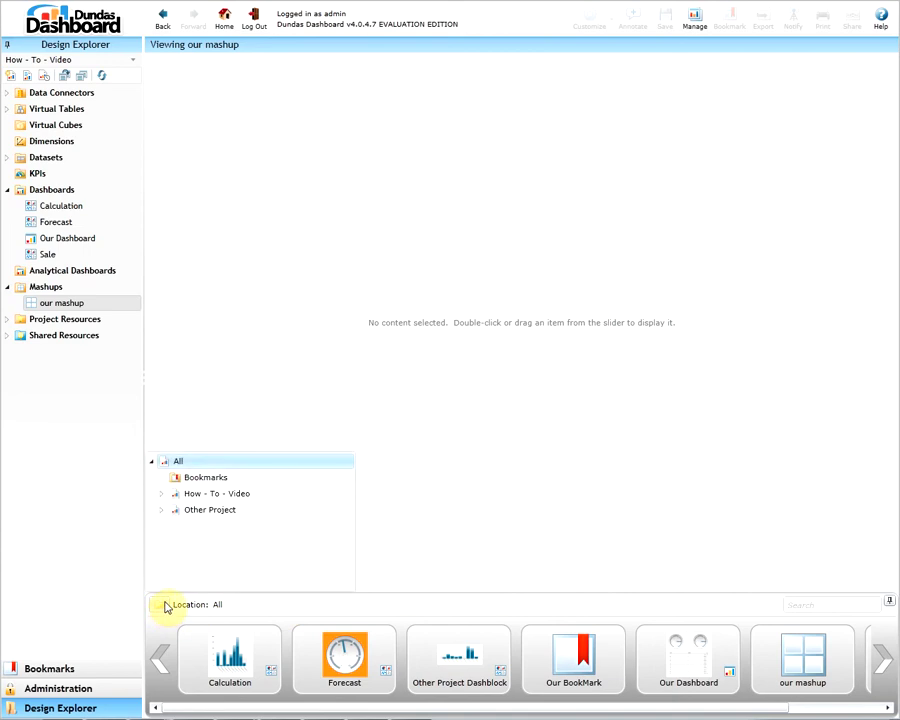
pyautogui.click(161, 494)
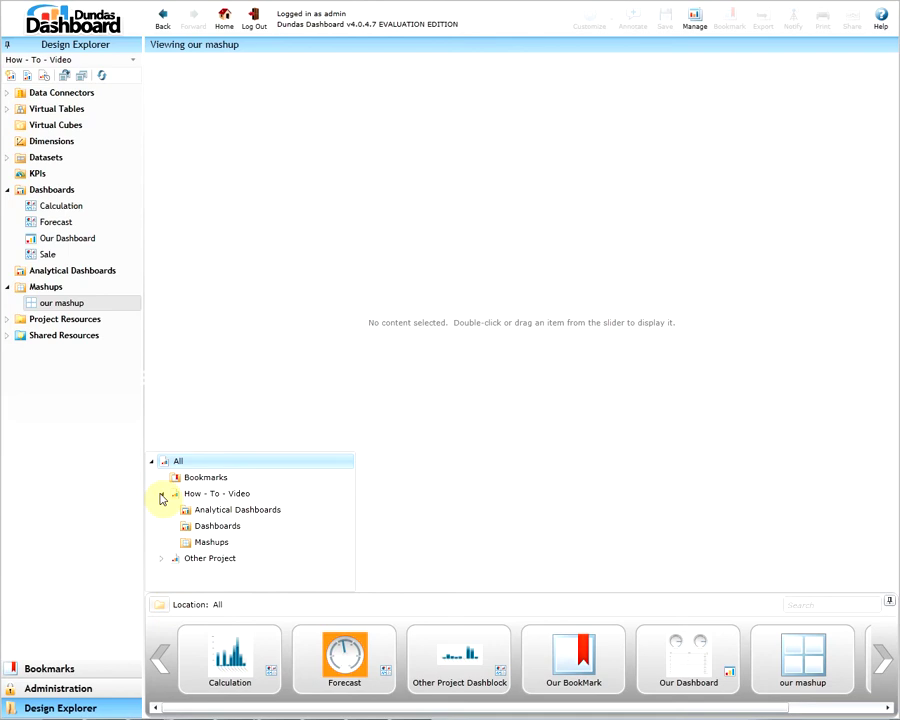
pyautogui.click(258, 497)
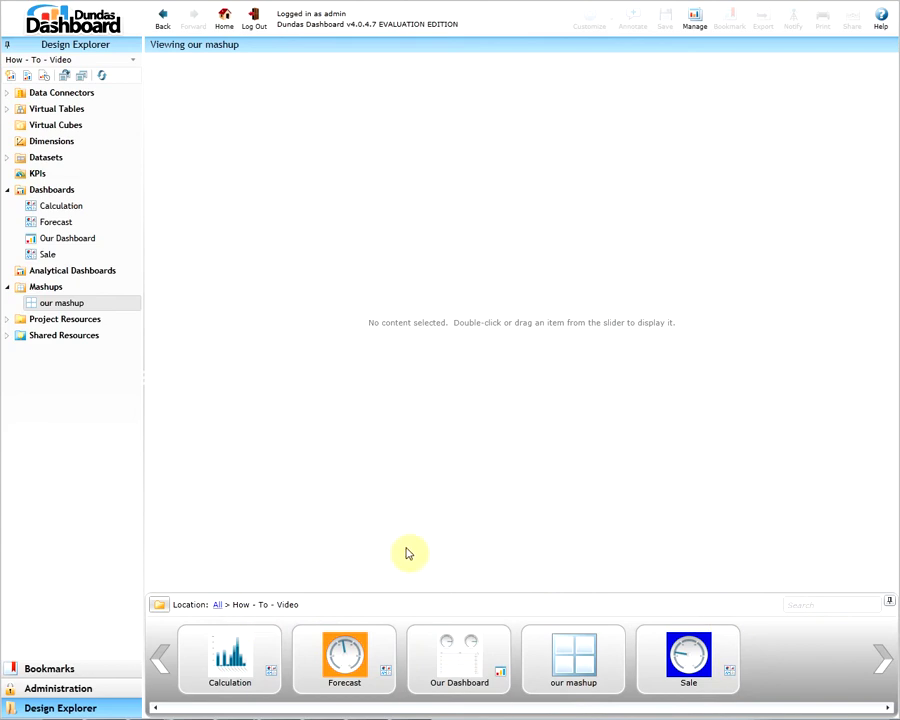
# Search the available items for 'Sale', clear the search, then collapse and re-pin the item browser.
pyautogui.click(816, 603)
pyautogui.write('S')
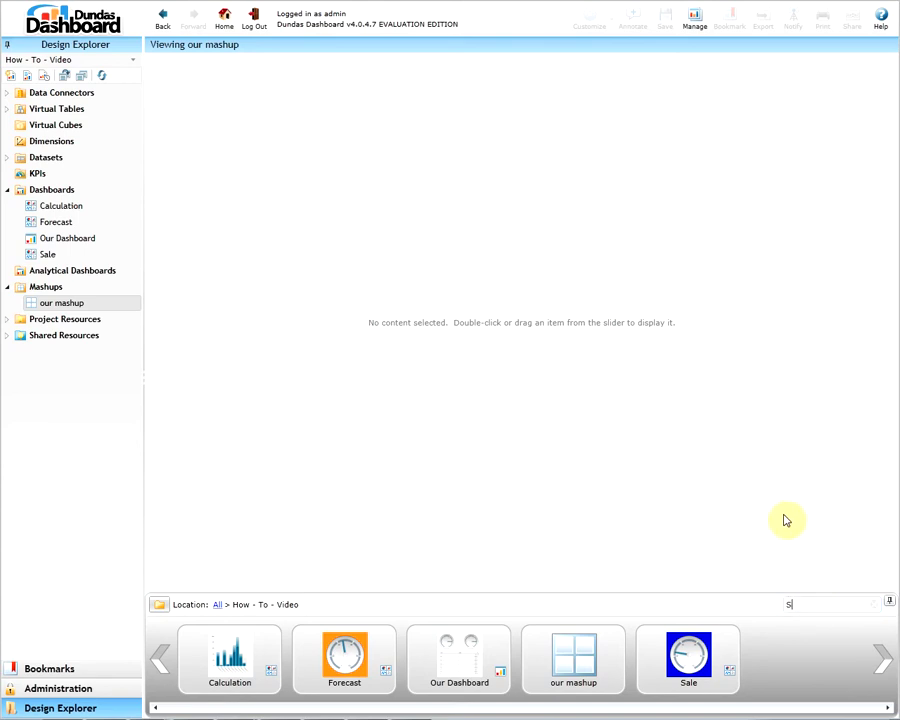
pyautogui.write('ale')
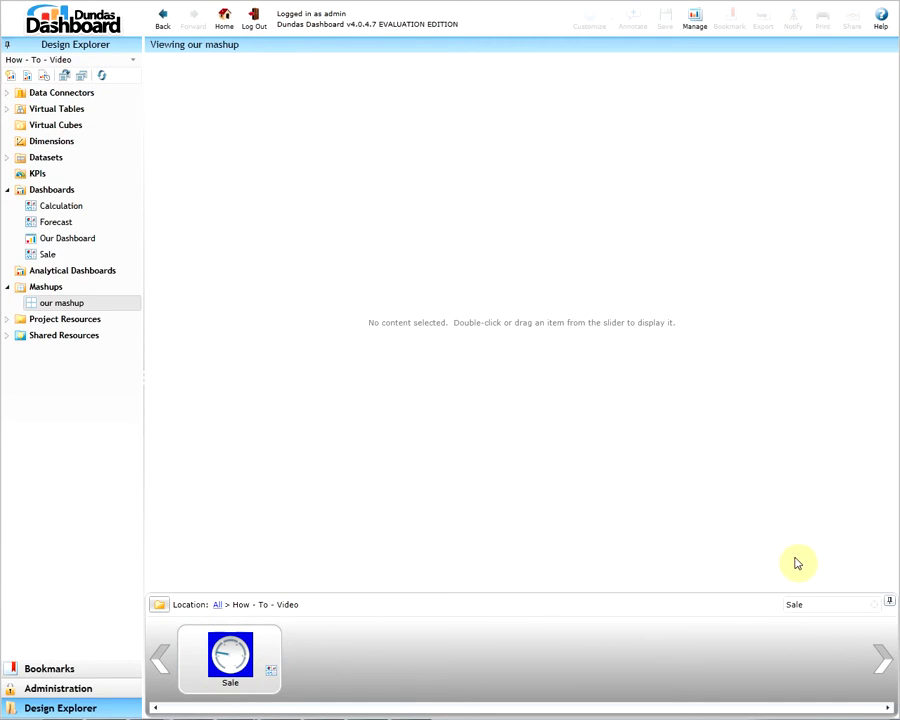
pyautogui.press('BackSpace')
pyautogui.press('BackSpace')
pyautogui.press('BackSpace')
pyautogui.press('BackSpace')
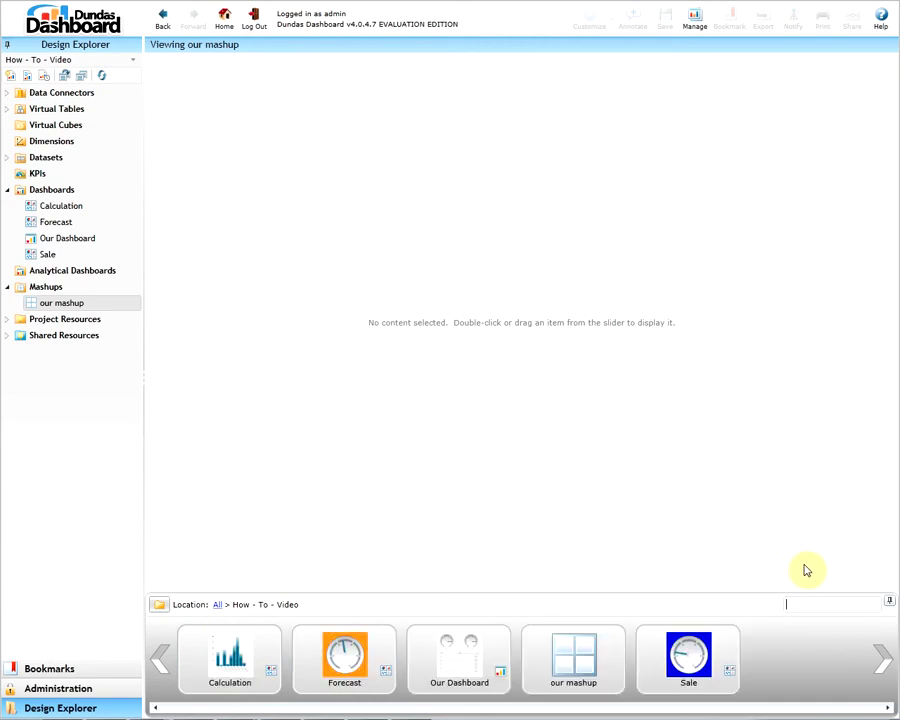
pyautogui.click(887, 602)
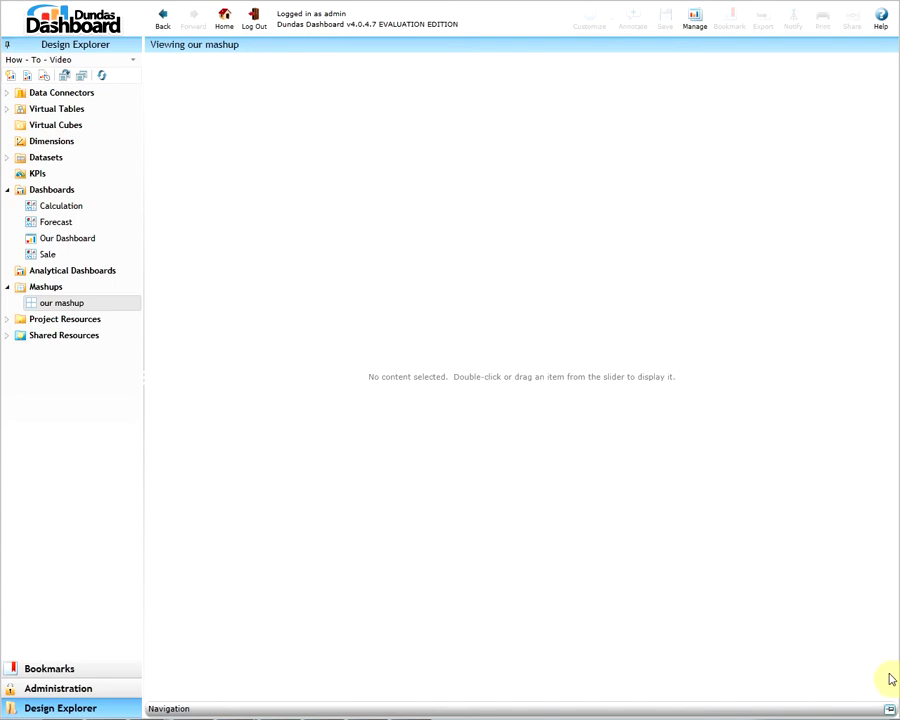
pyautogui.click(889, 708)
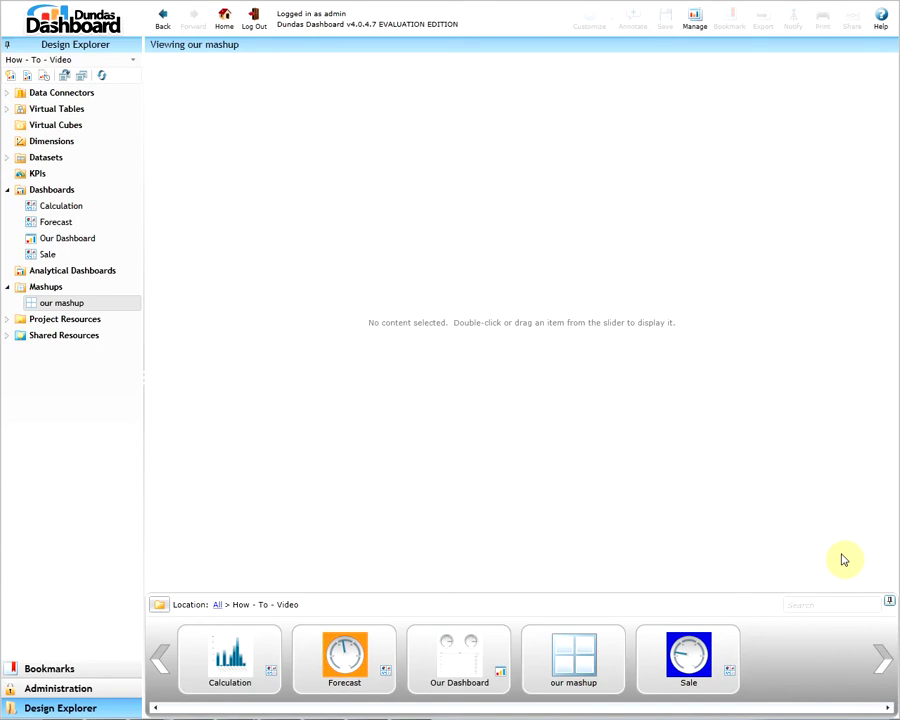
# Add the Sale gauge, the Forecast gauge and the Calculation bar chart to the mashup.
pyautogui.doubleClick(706, 658)
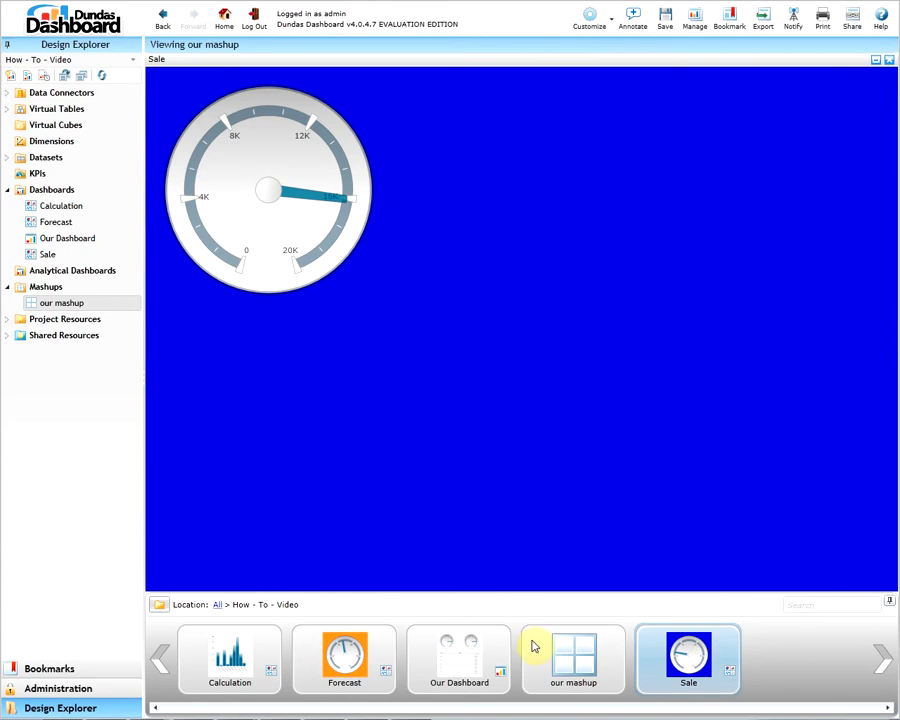
pyautogui.moveTo(382, 645); pyautogui.dragTo(653, 450)
pyautogui.moveTo(238, 655); pyautogui.dragTo(340, 515)
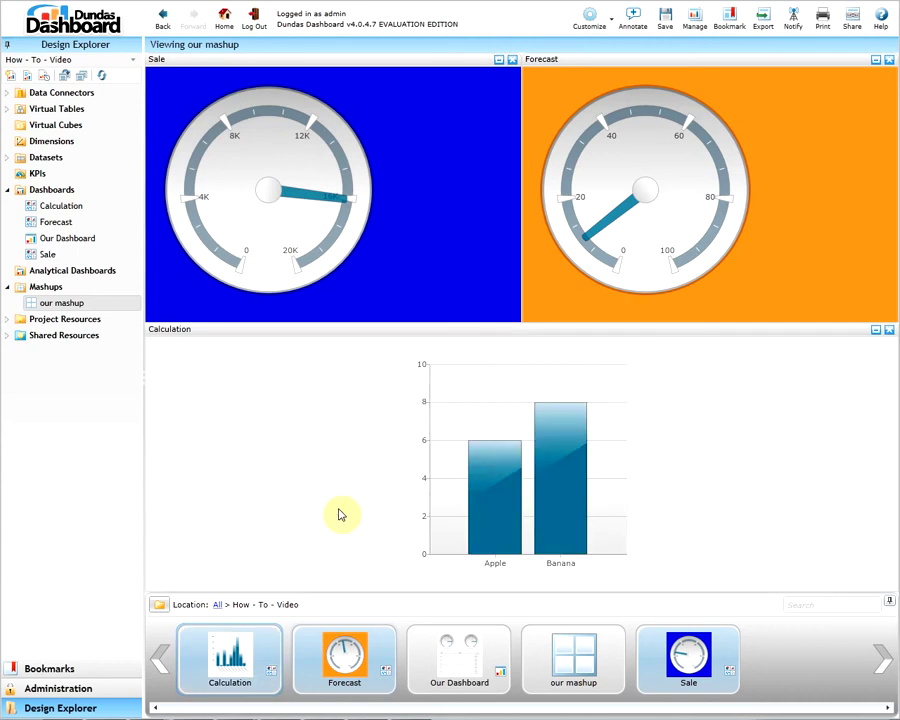
# Remove the Sale gauge, then maximize and restore Forecast beside Calculation.
pyautogui.click(512, 62)
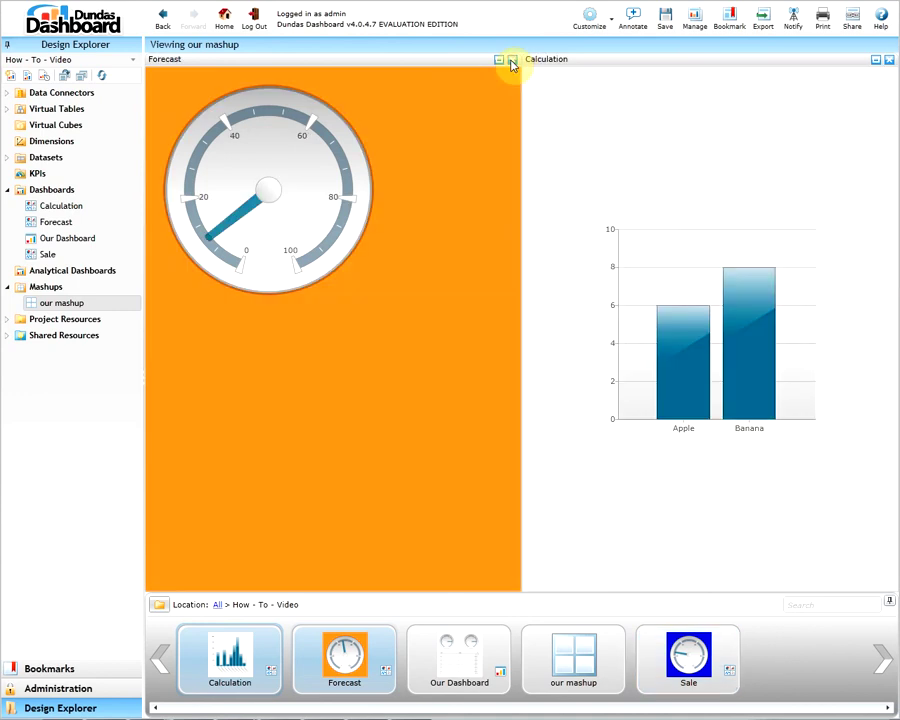
pyautogui.click(499, 62)
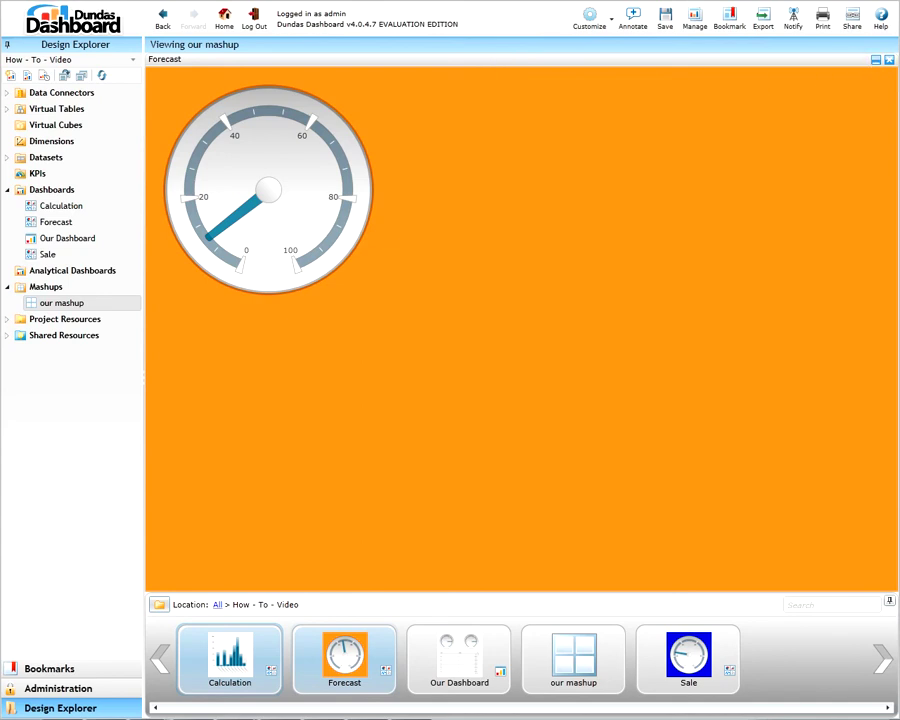
pyautogui.click(876, 61)
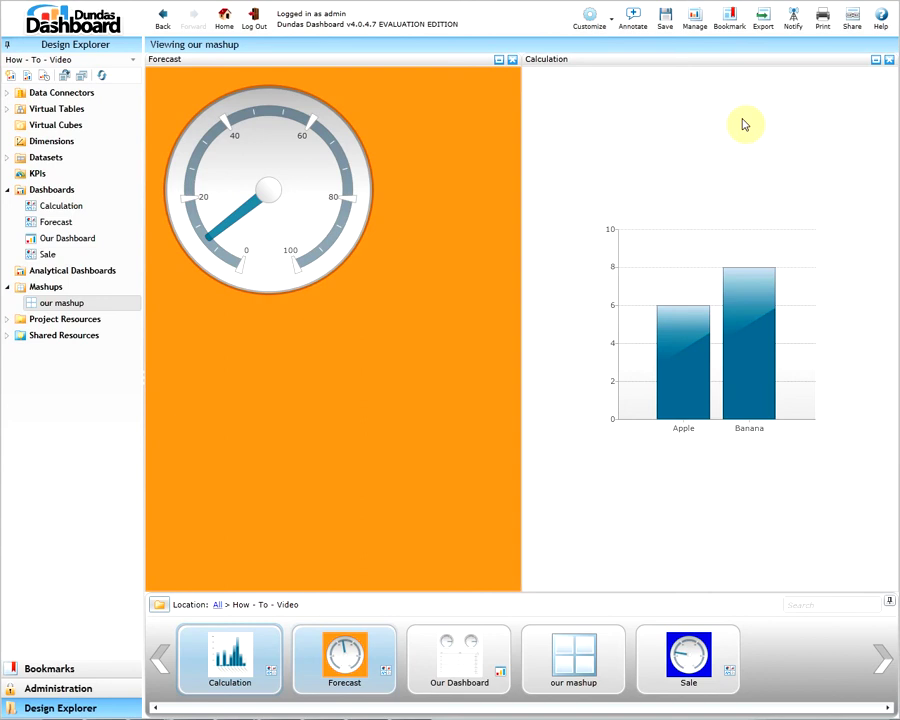
# Swap the panels so Forecast sits left of Calculation, then request Our Dashboard.
pyautogui.moveTo(709, 62); pyautogui.dragTo(420, 56)
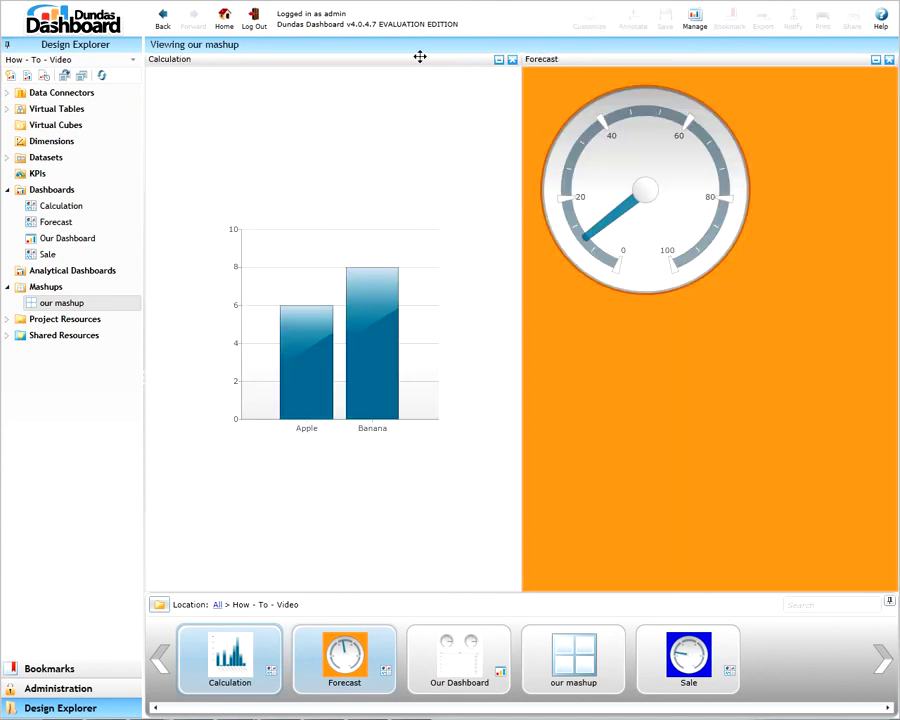
pyautogui.moveTo(420, 60); pyautogui.dragTo(626, 58)
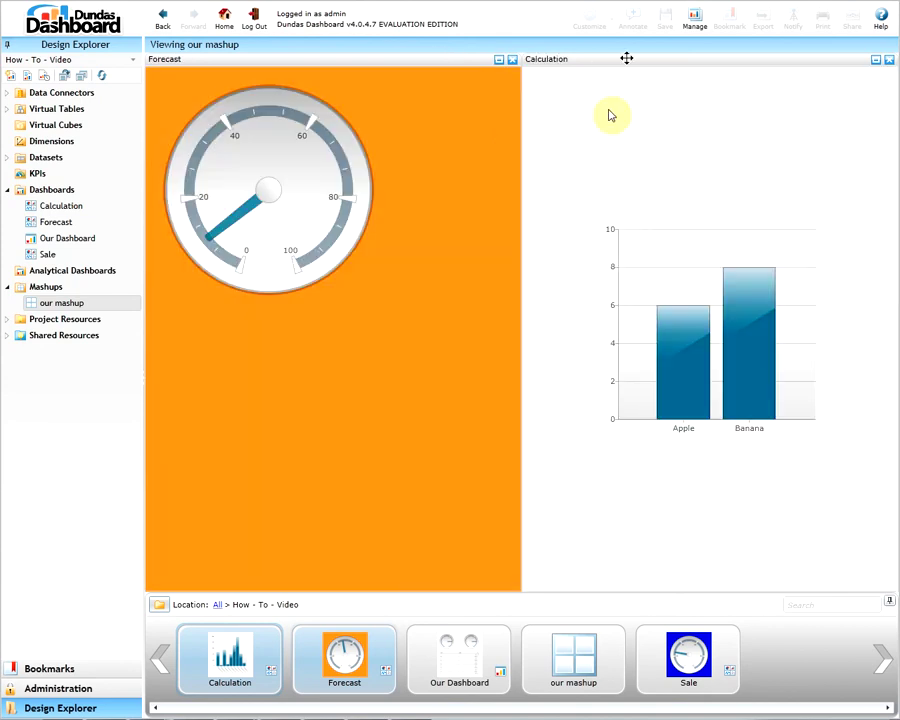
pyautogui.click(451, 655)
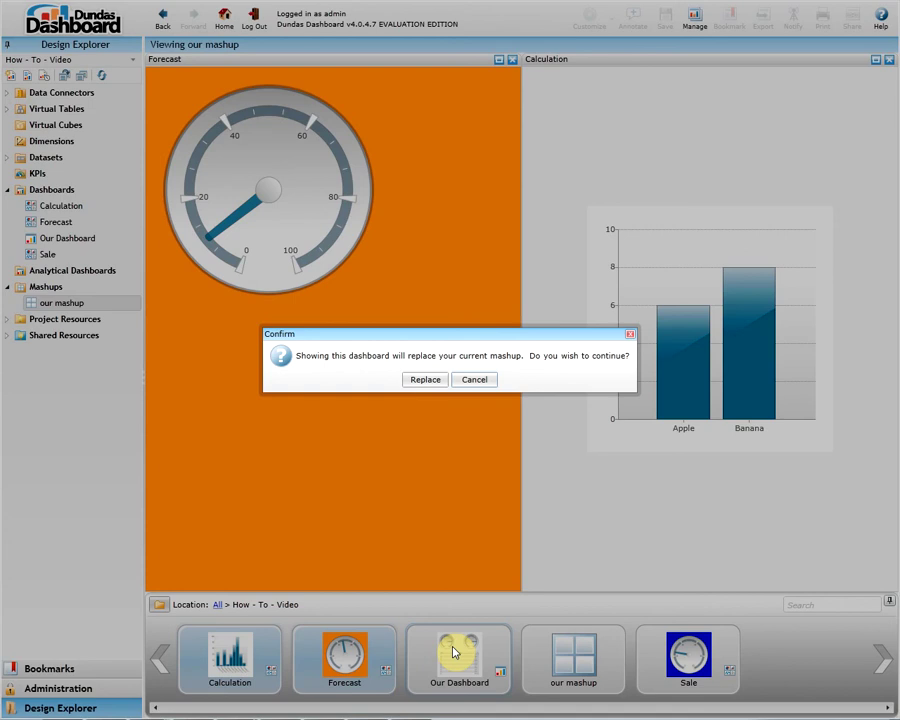
# Confirm the replacement, preview Forecast and Our Dashboard, then place Calculation left and Forecast right.
pyautogui.click(427, 380)
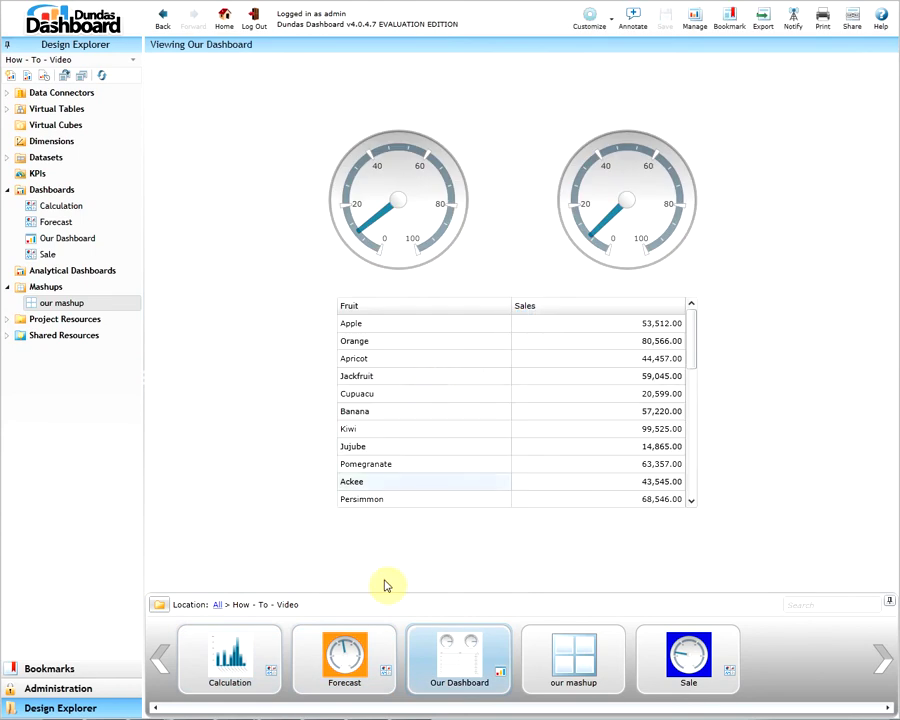
pyautogui.click(344, 655)
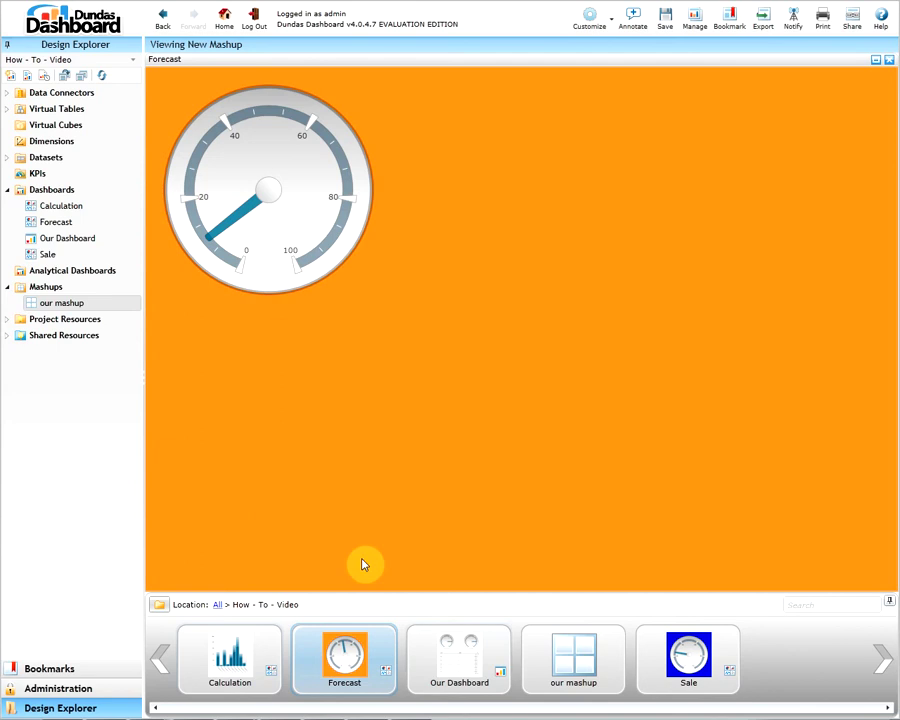
pyautogui.click(436, 625)
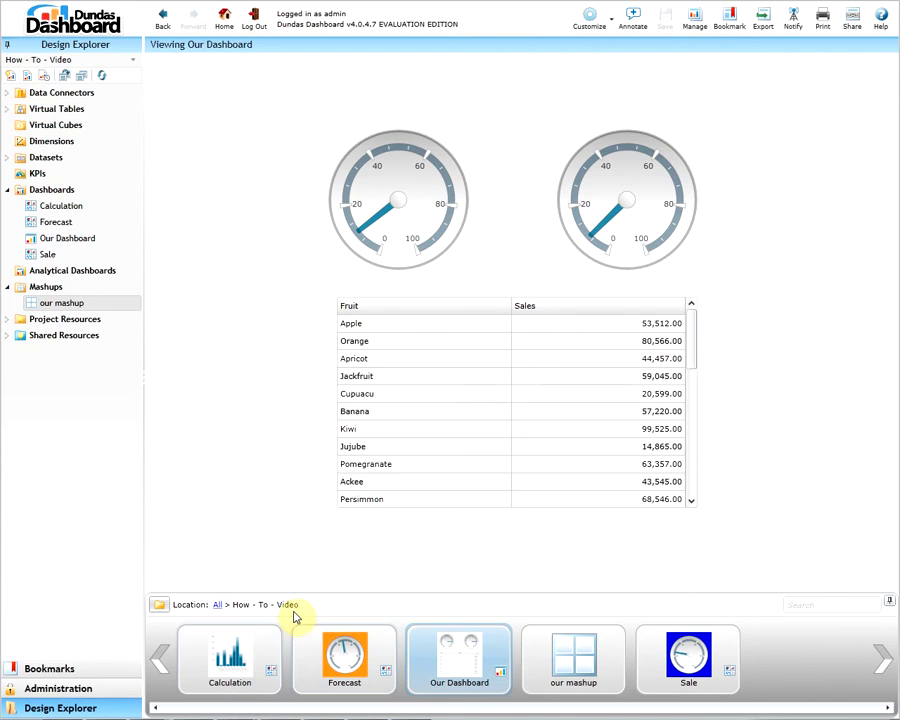
pyautogui.click(232, 628)
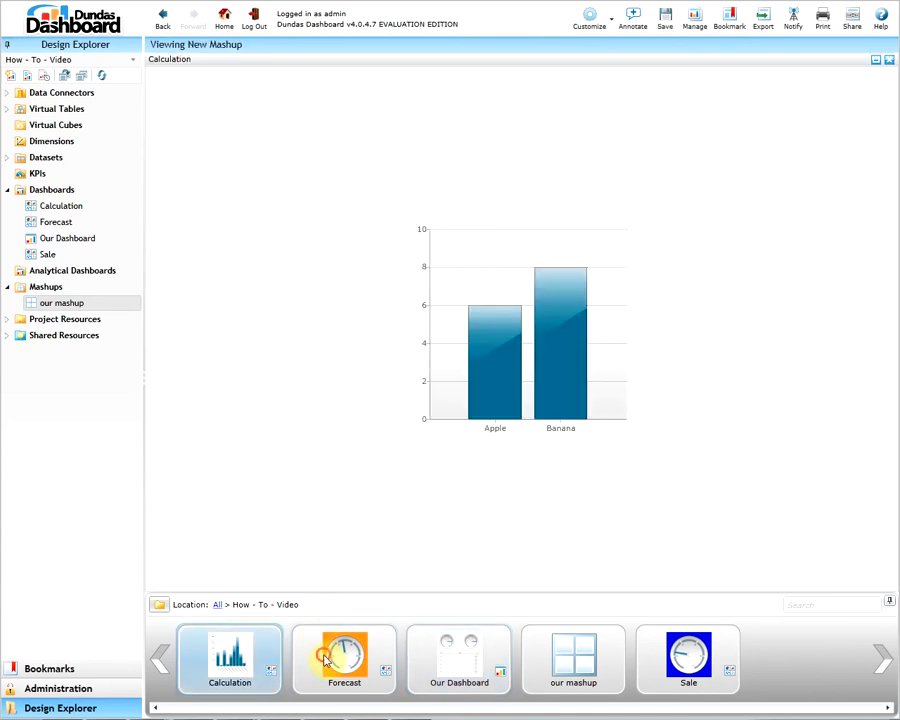
pyautogui.moveTo(344, 655); pyautogui.dragTo(680, 492)
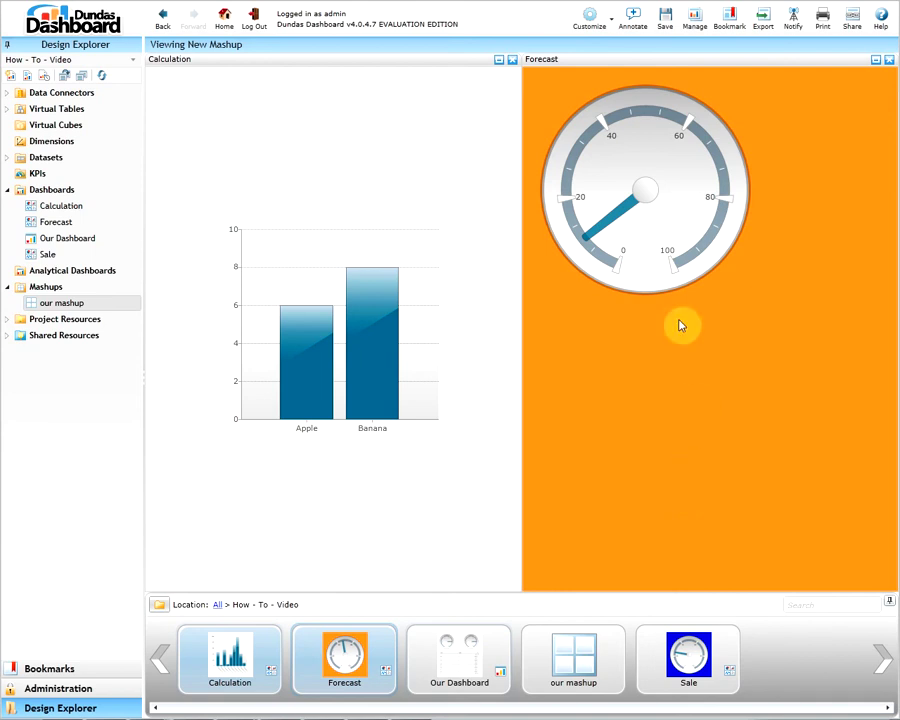
# Save over 'our mashup' in the How - To - Video Mashups folder, confirm overwrite, and go home.
pyautogui.click(666, 22)
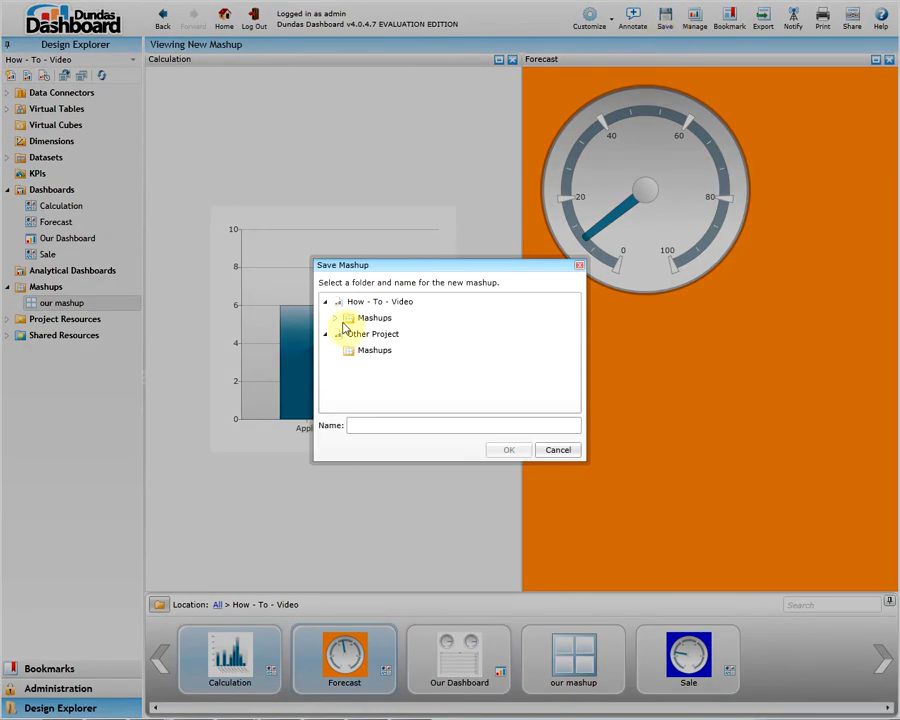
pyautogui.click(335, 318)
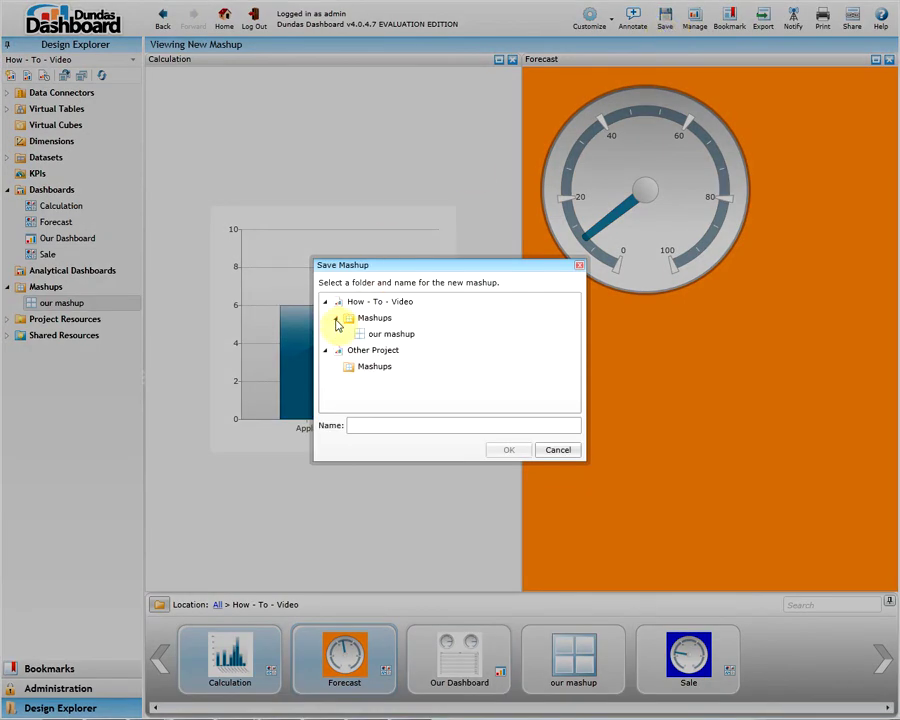
pyautogui.click(376, 336)
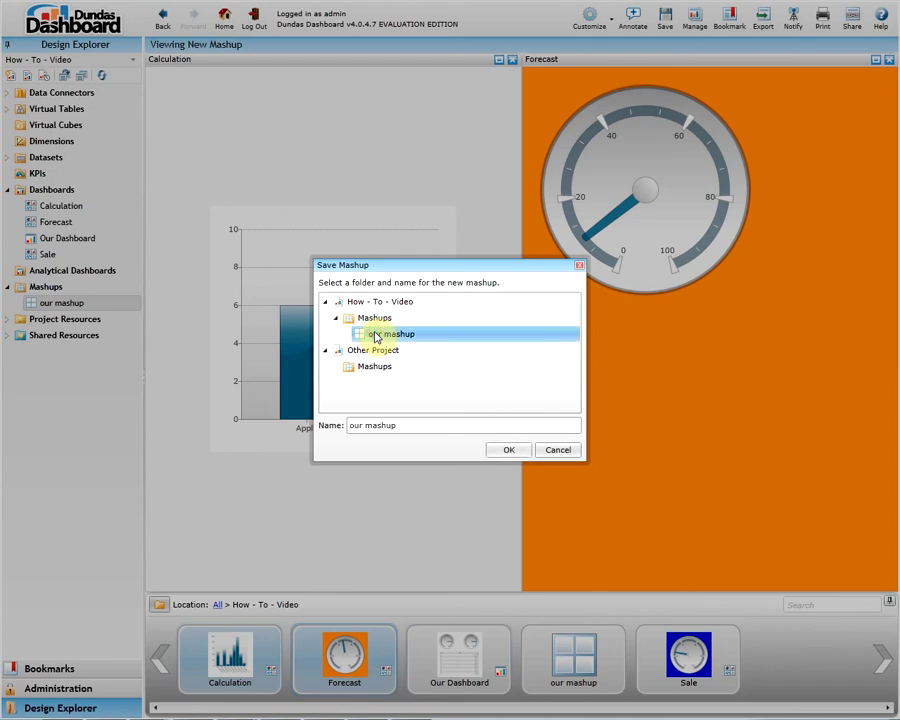
pyautogui.click(504, 451)
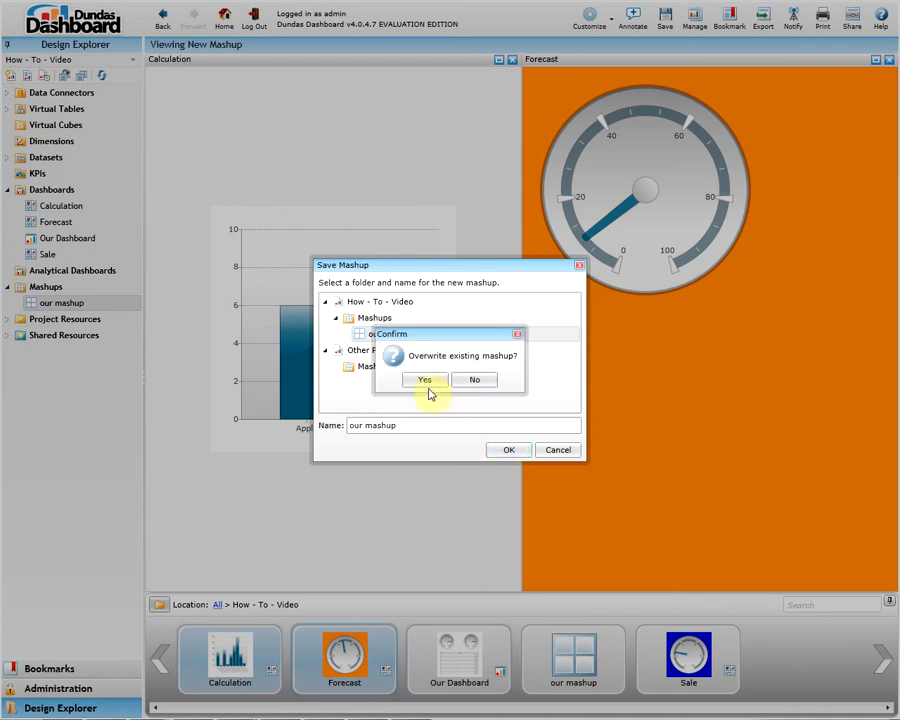
pyautogui.click(424, 381)
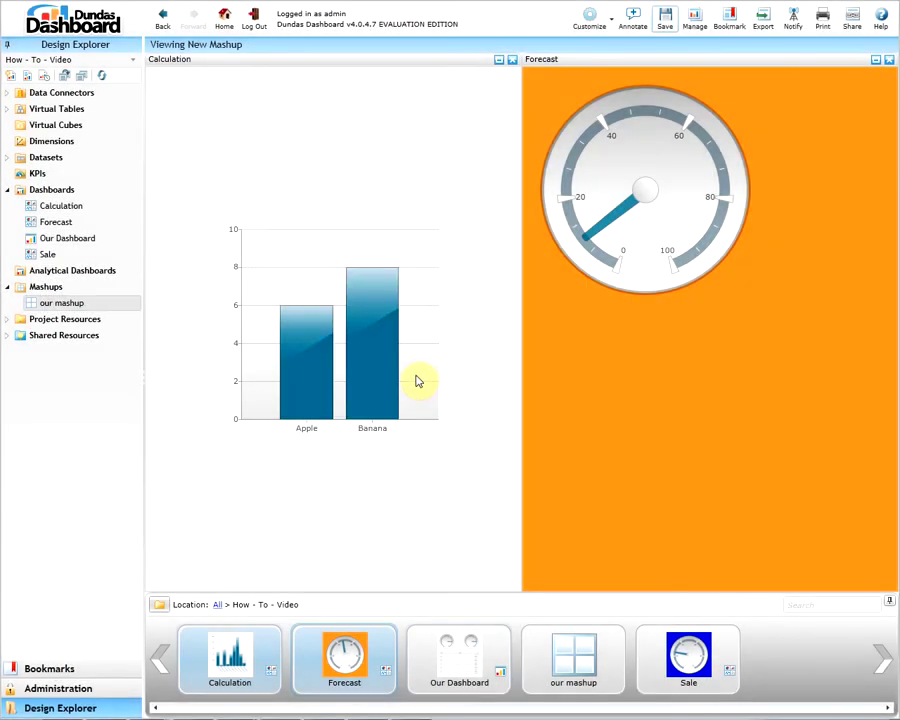
pyautogui.click(227, 18)
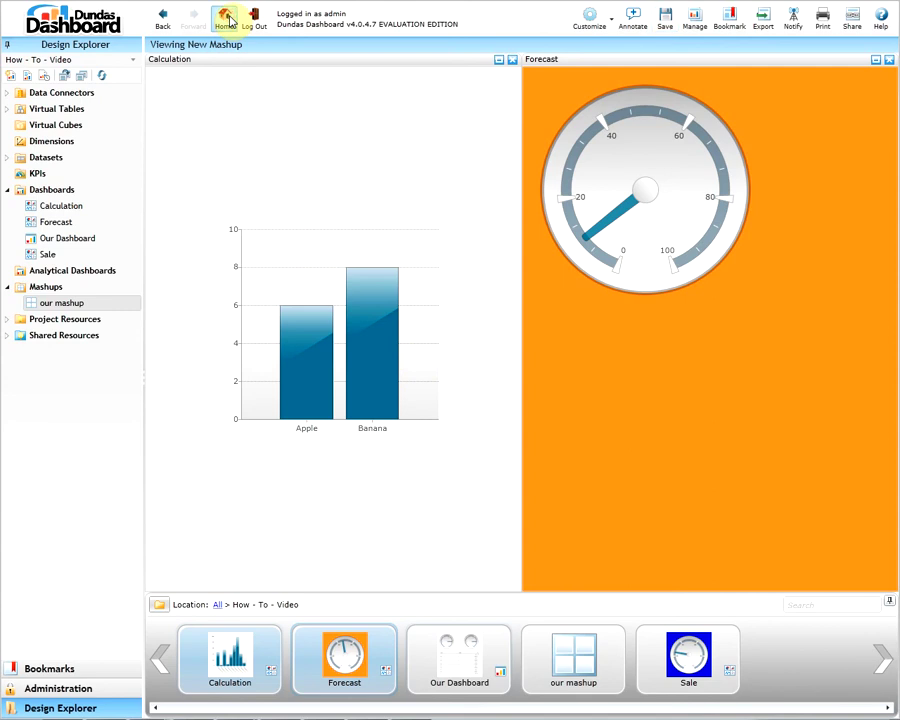
# Open the saved 'our mashup', replace it with Our Dashboard, then reopen 'our mashup'.
pyautogui.doubleClick(88, 302)
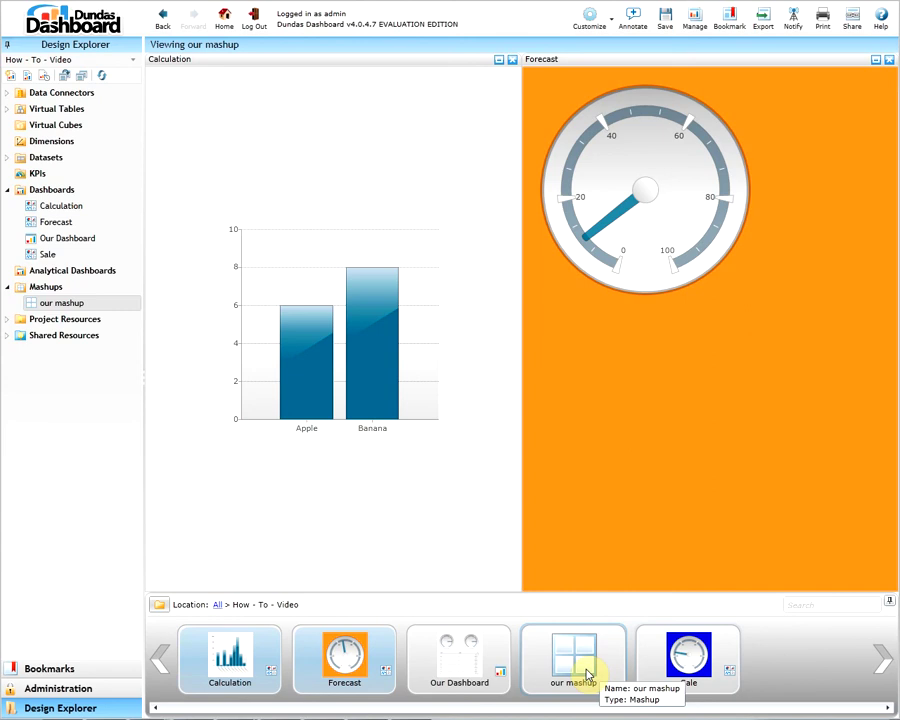
pyautogui.click(452, 665)
pyautogui.click(426, 379)
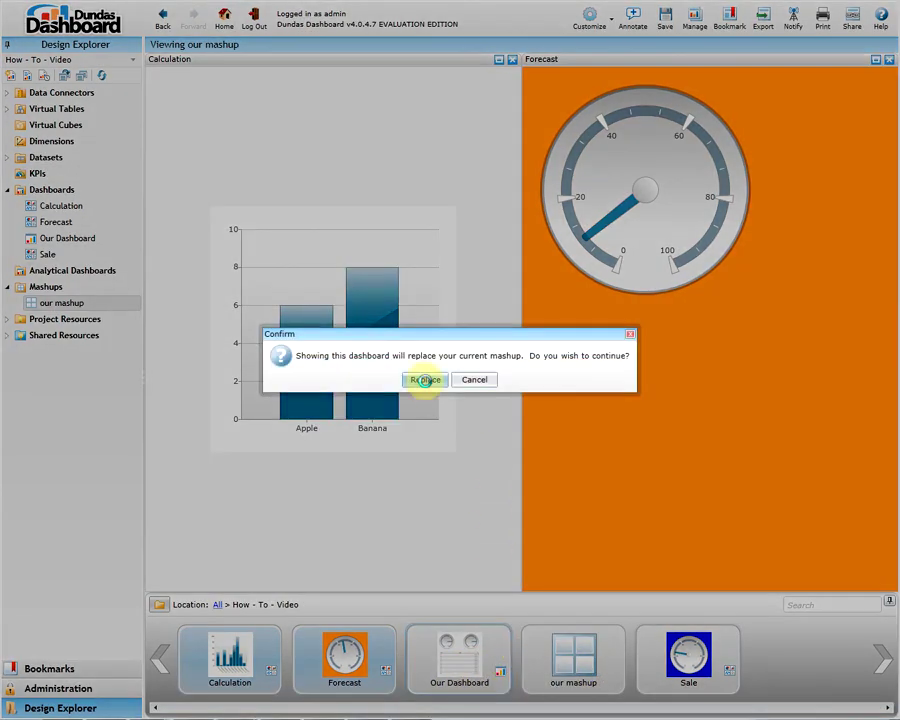
pyautogui.doubleClick(575, 665)
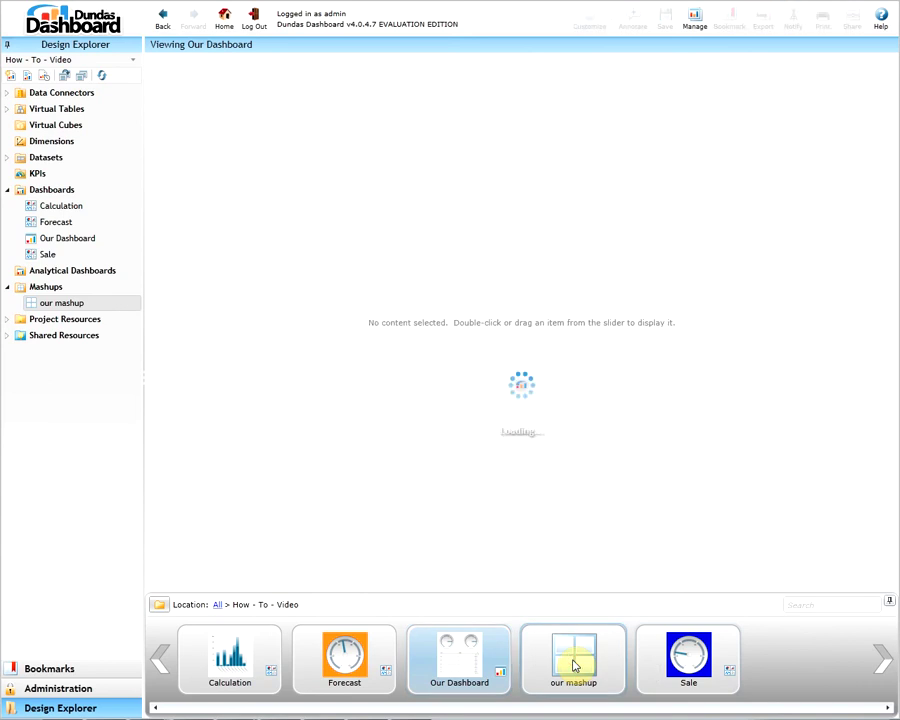